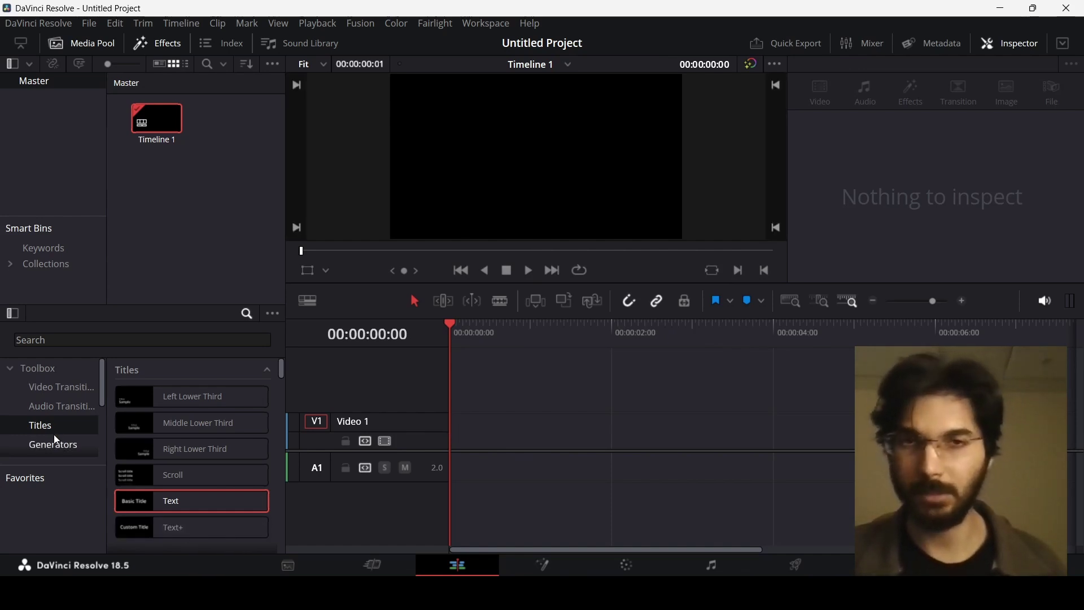
Step: Place a Text+ title reading Custom Title on the Video 1 track
drag(169, 531, 464, 454)
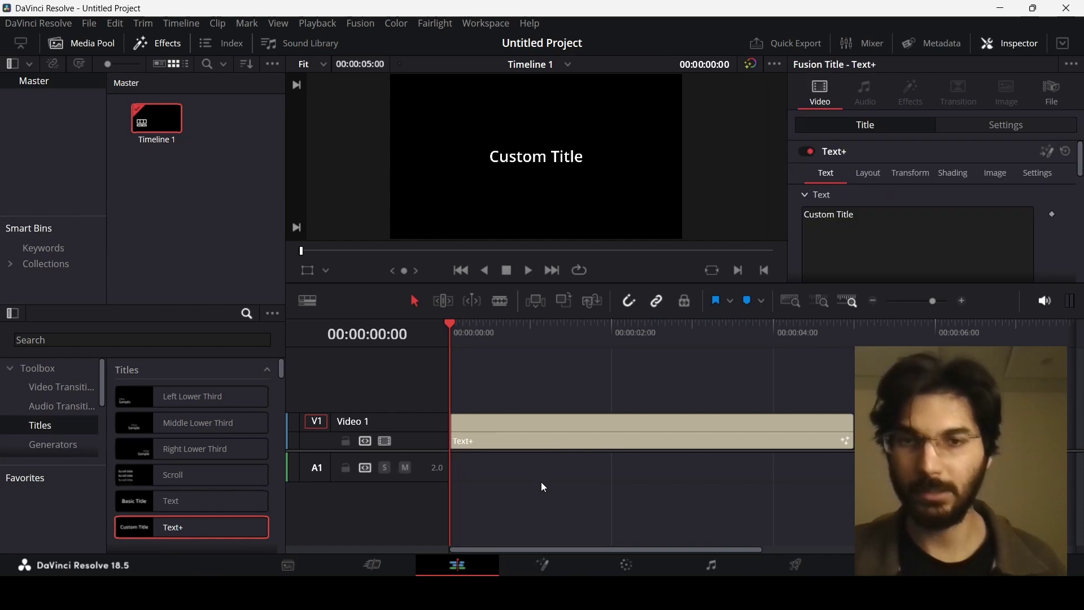
right_click(515, 429)
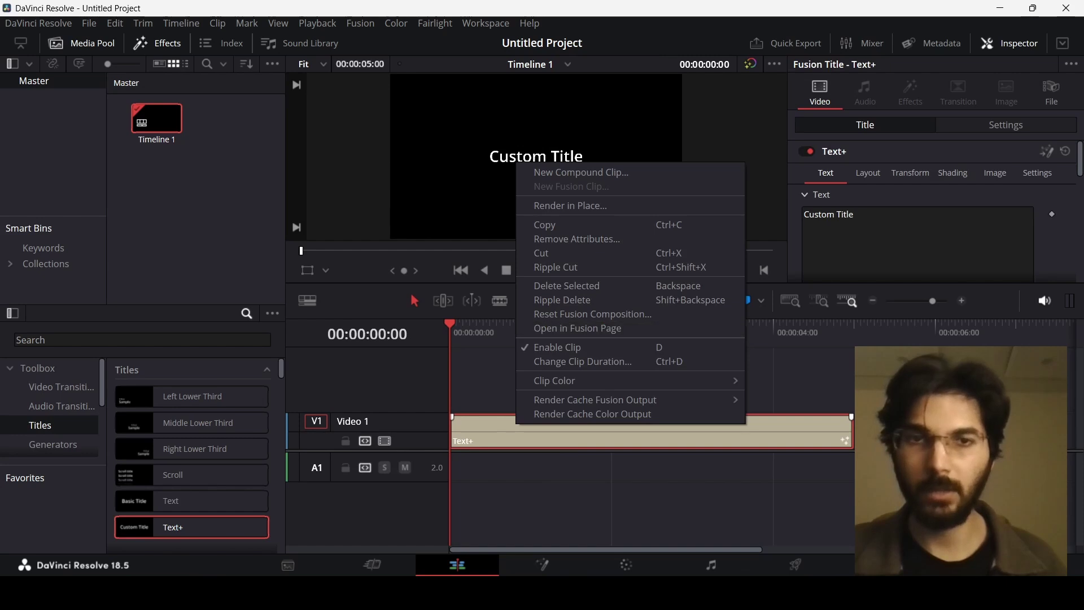
key(Escape)
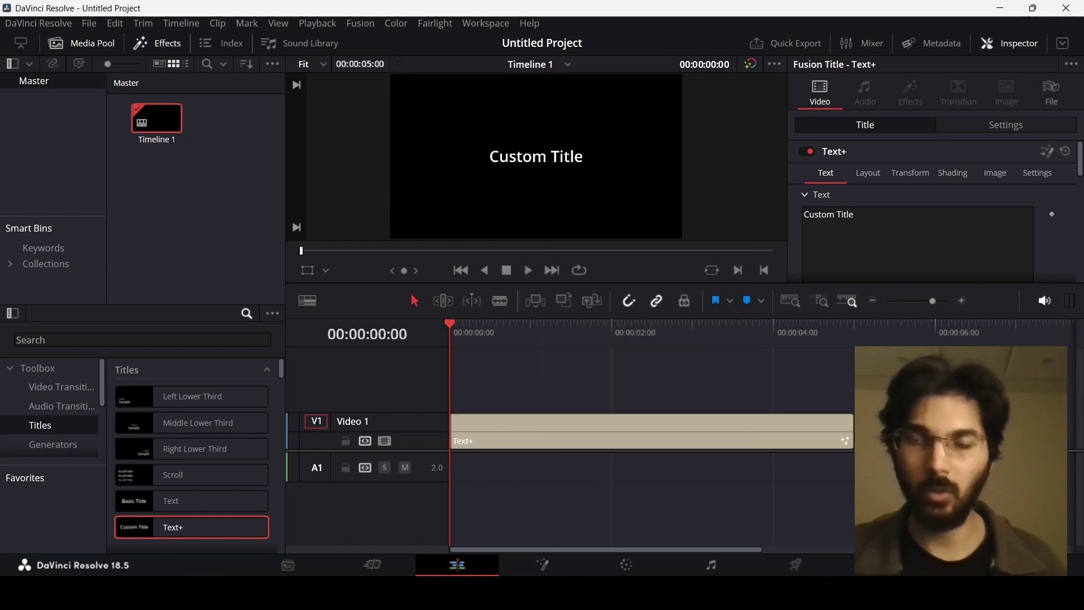
Step: Show the Effects category in the effects library, after browsing Generators
scroll(68, 426, down, 1)
click(65, 422)
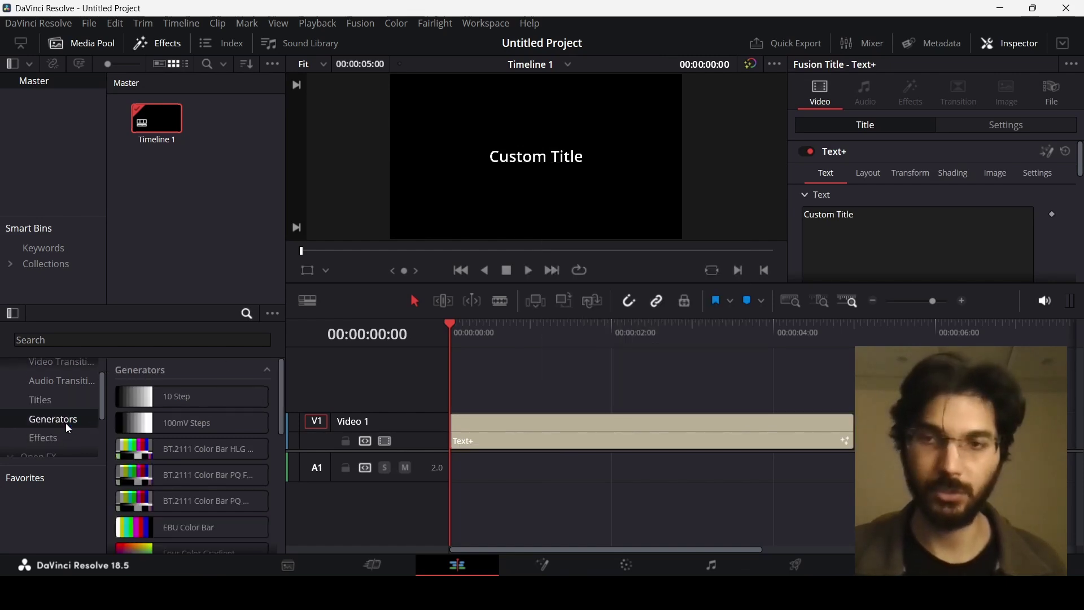
scroll(58, 418, down, 1)
click(60, 419)
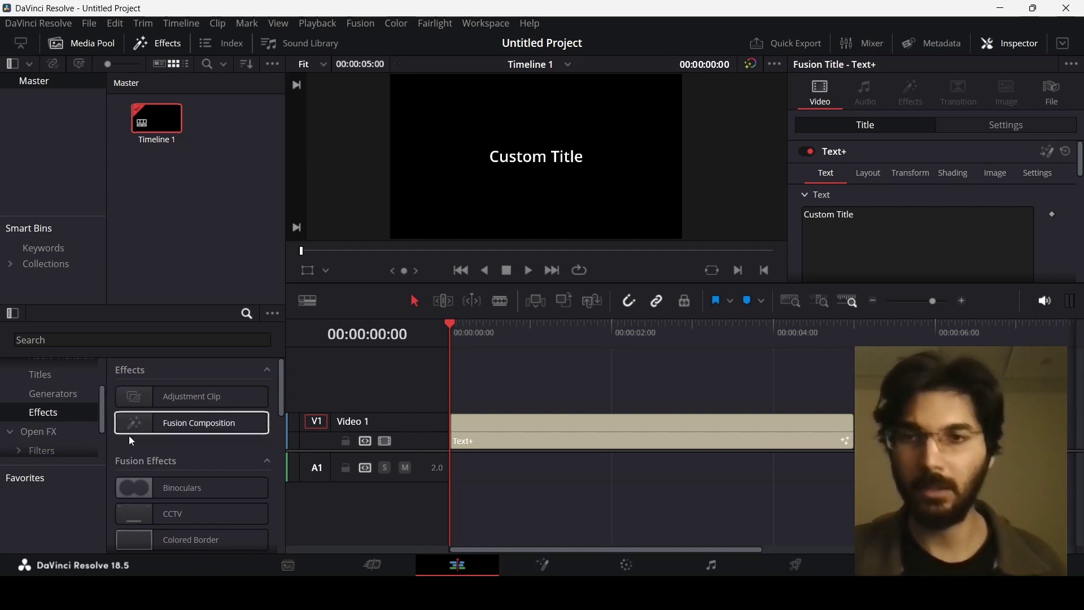
Step: Place a Fusion Composition clip on Video 1 right after the Text+ title
click(161, 429)
drag(161, 429, 869, 432)
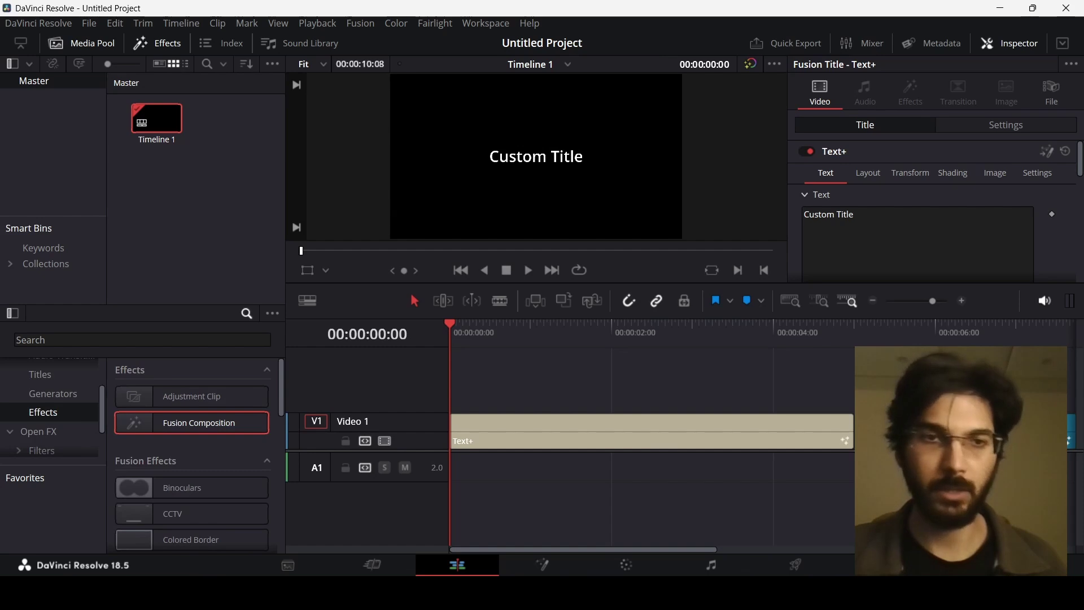
click(906, 327)
Step: Open the Fusion Composition in the Fusion page, then return to the Edit page
right_click(925, 432)
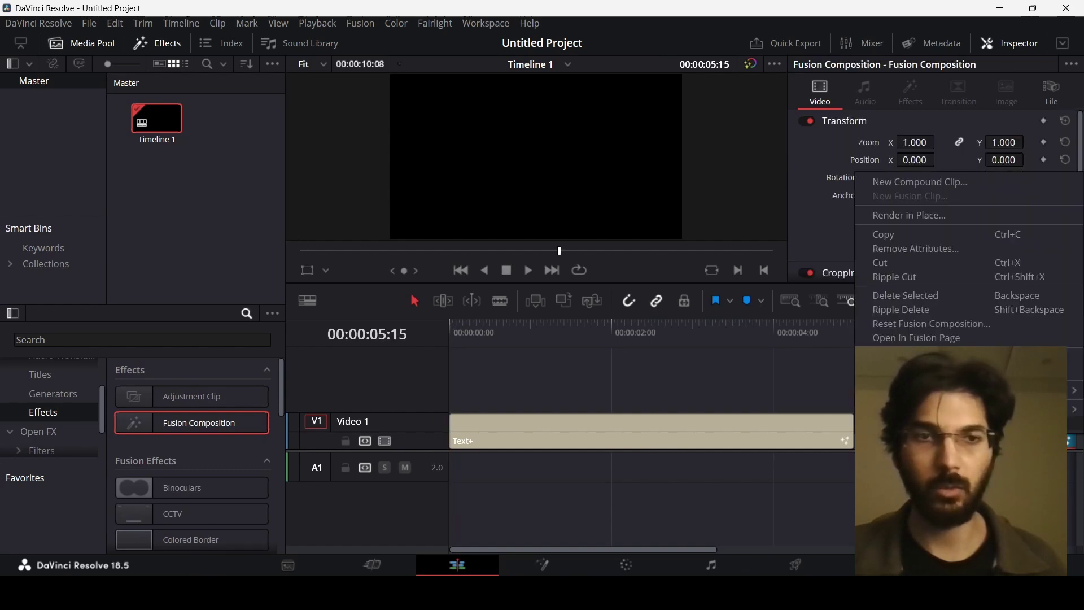
click(918, 339)
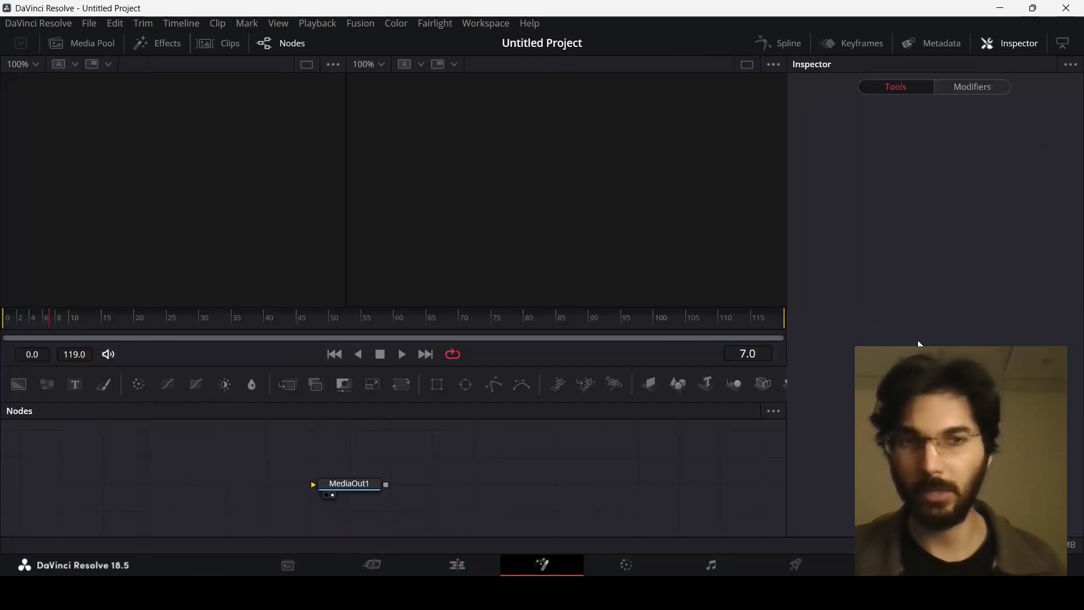
click(456, 565)
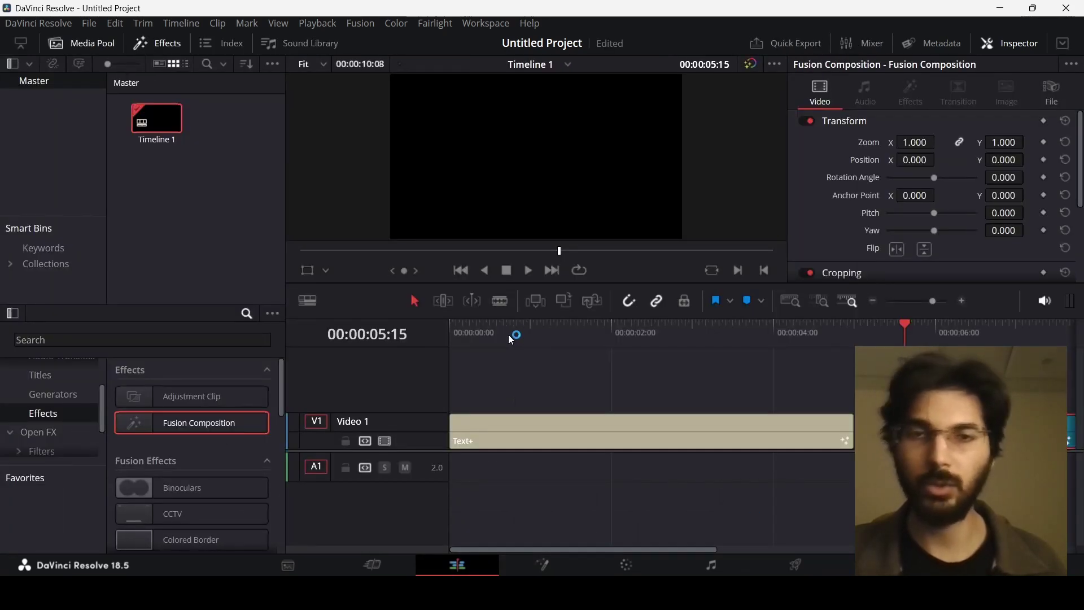
click(529, 430)
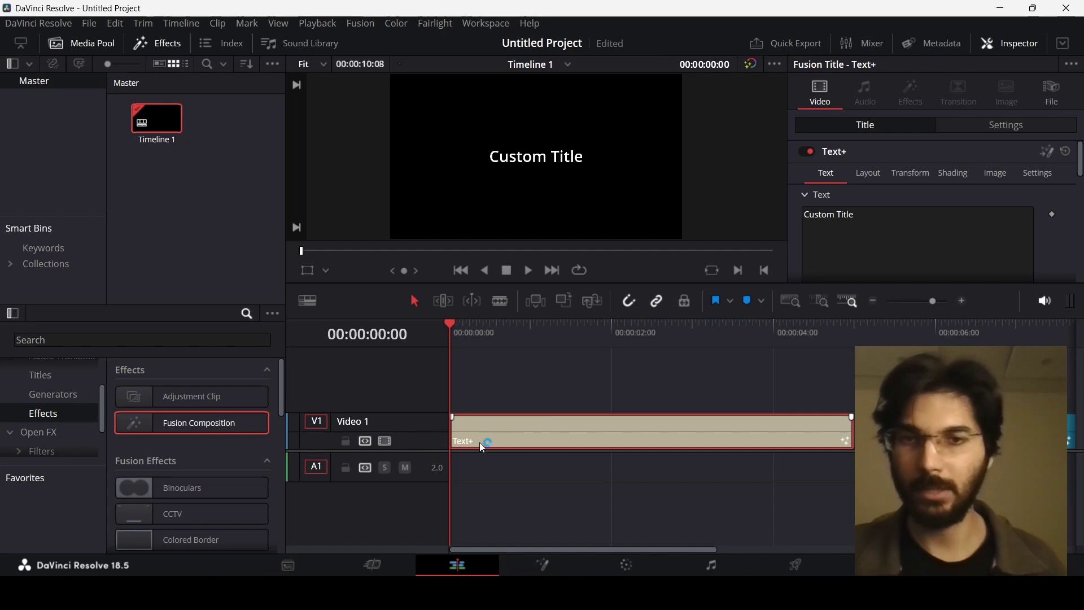
right_click(512, 425)
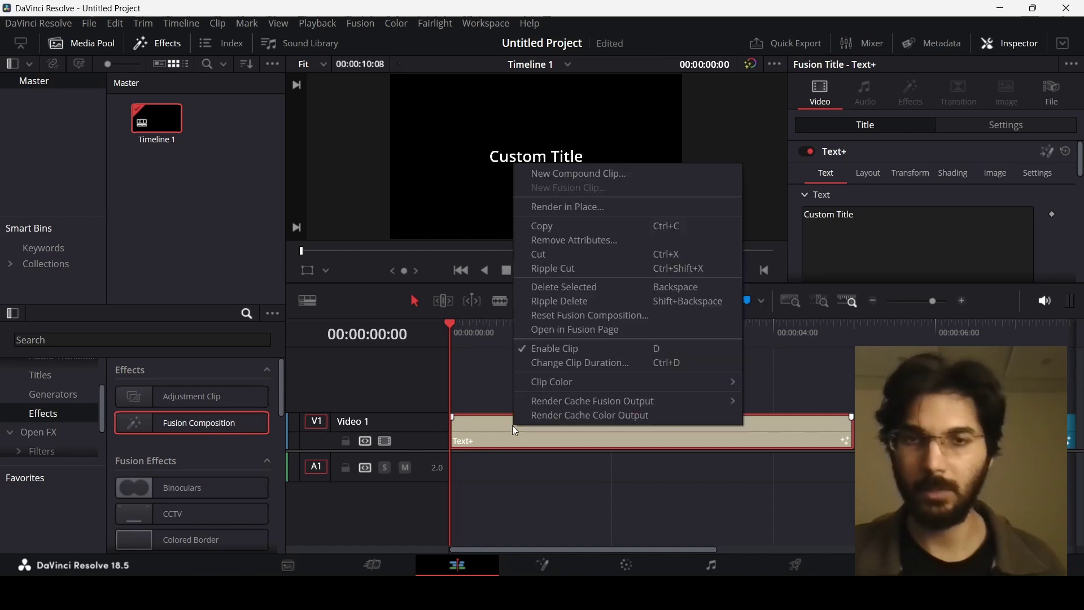
click(566, 325)
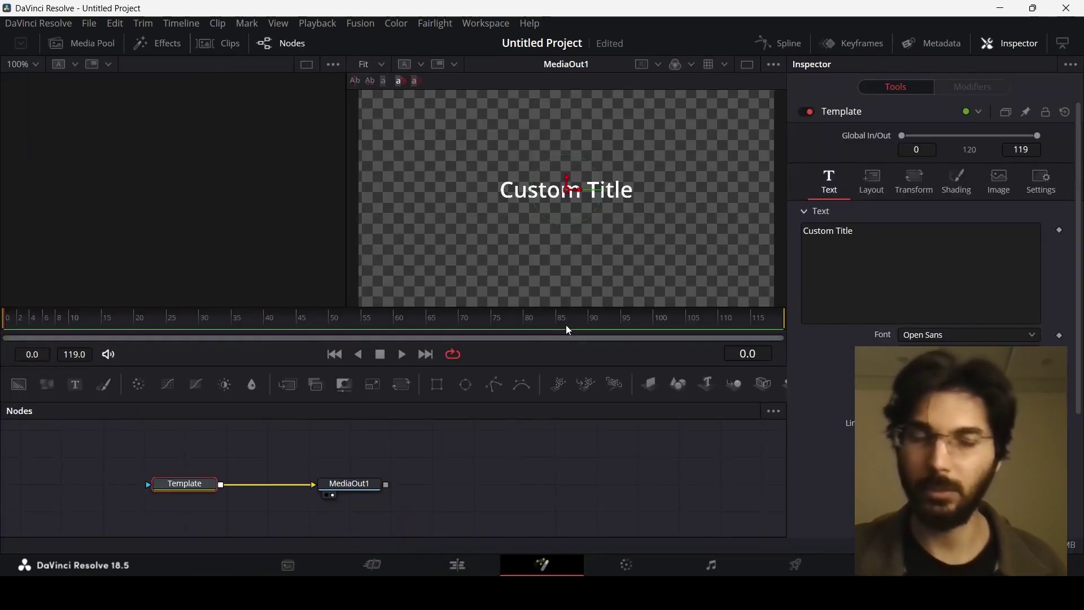
click(915, 235)
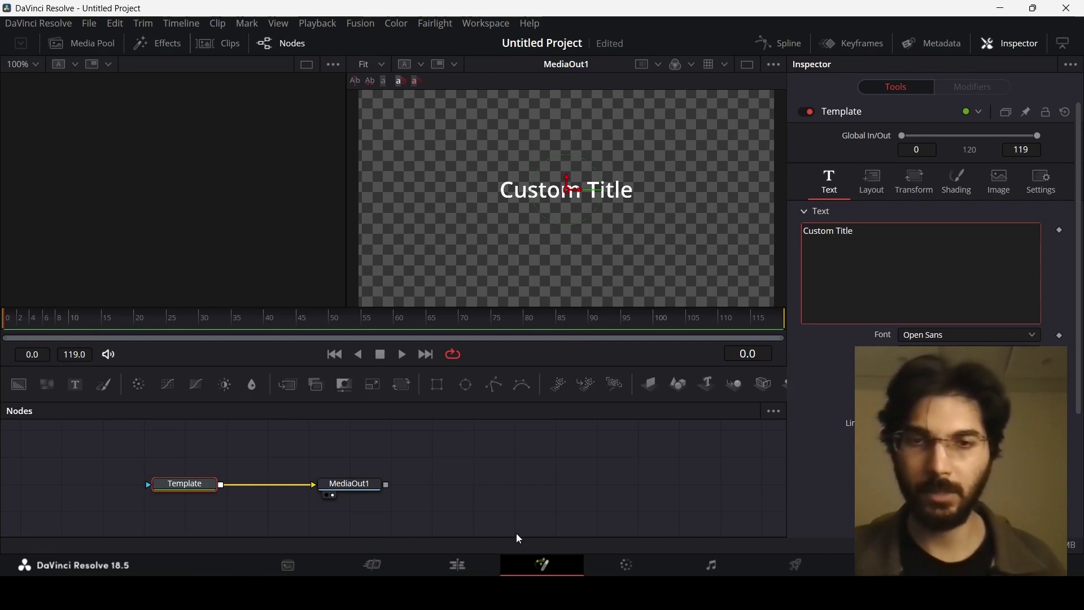
click(481, 562)
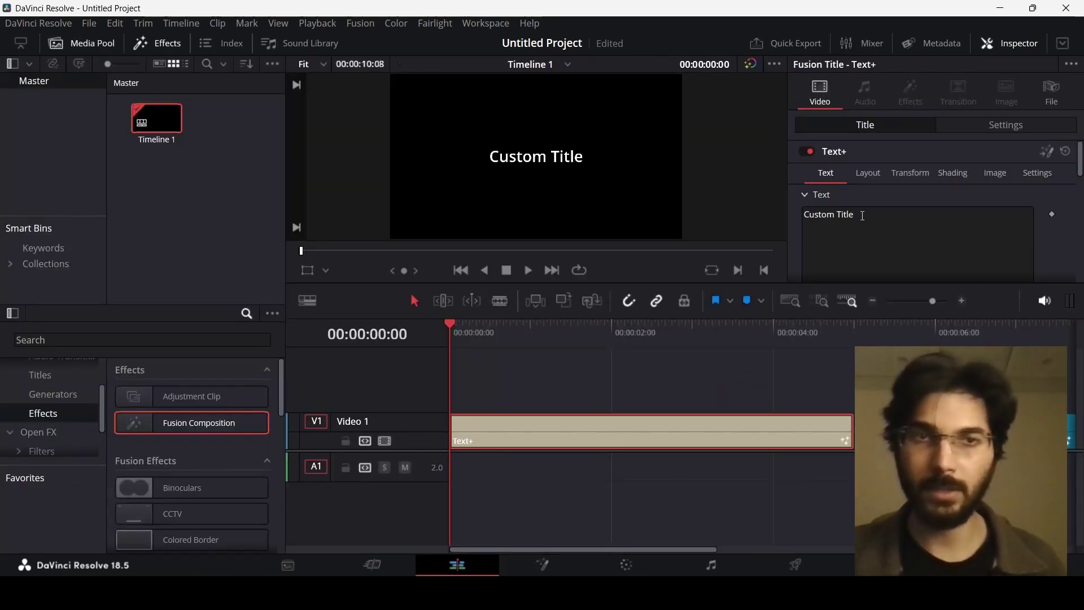
click(864, 215)
drag(865, 216, 804, 217)
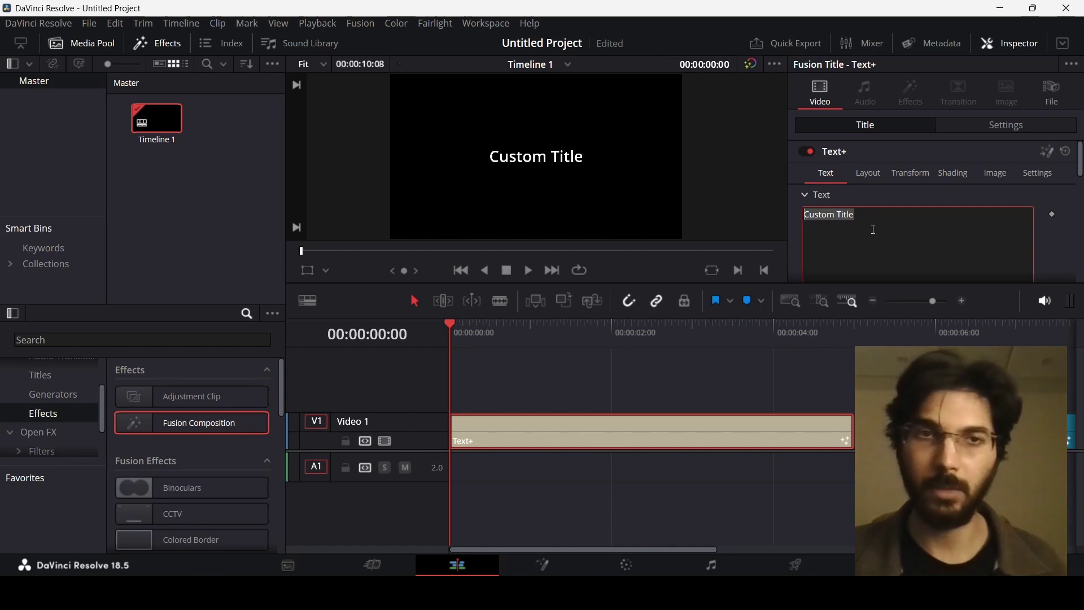
scroll(873, 229, down, 1)
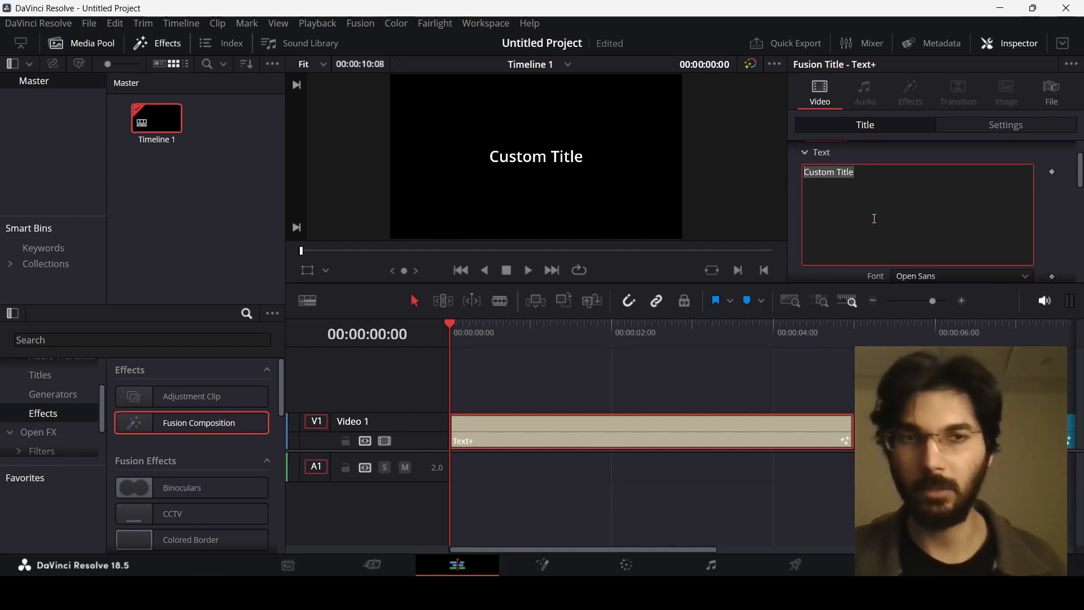
scroll(875, 219, up, 1)
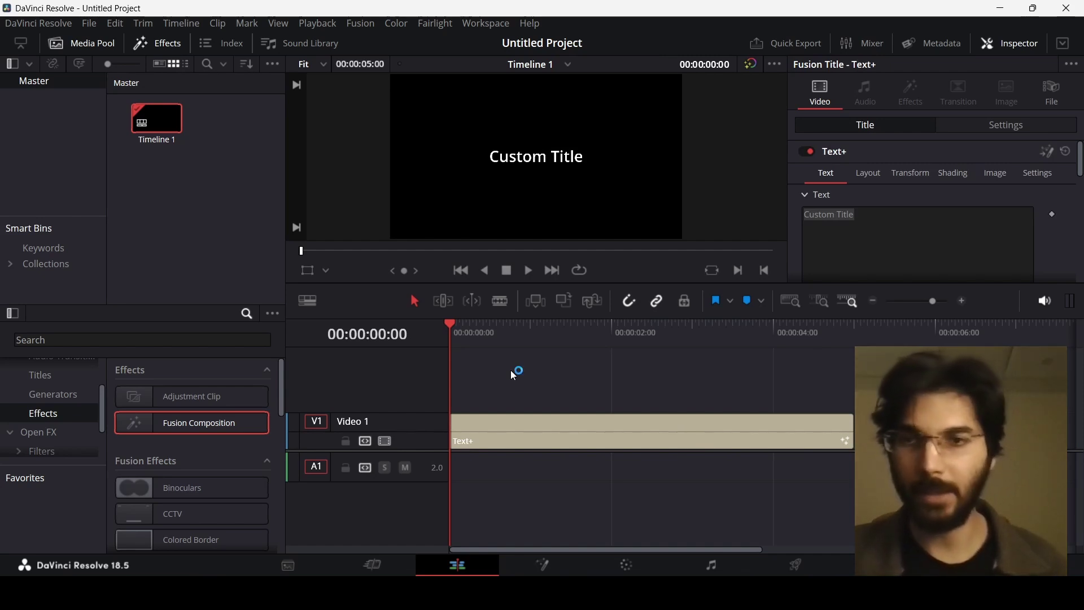
click(523, 428)
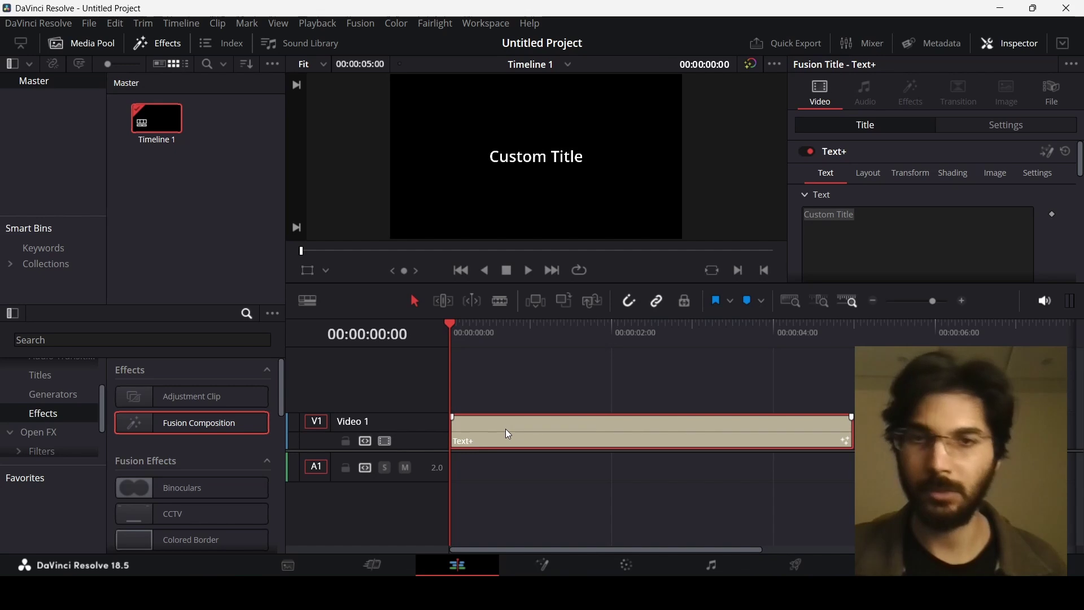
right_click(506, 428)
Step: In the title's Fusion graph, insert a Soft Glow (SGlo) node between Template and MediaOut1
click(585, 331)
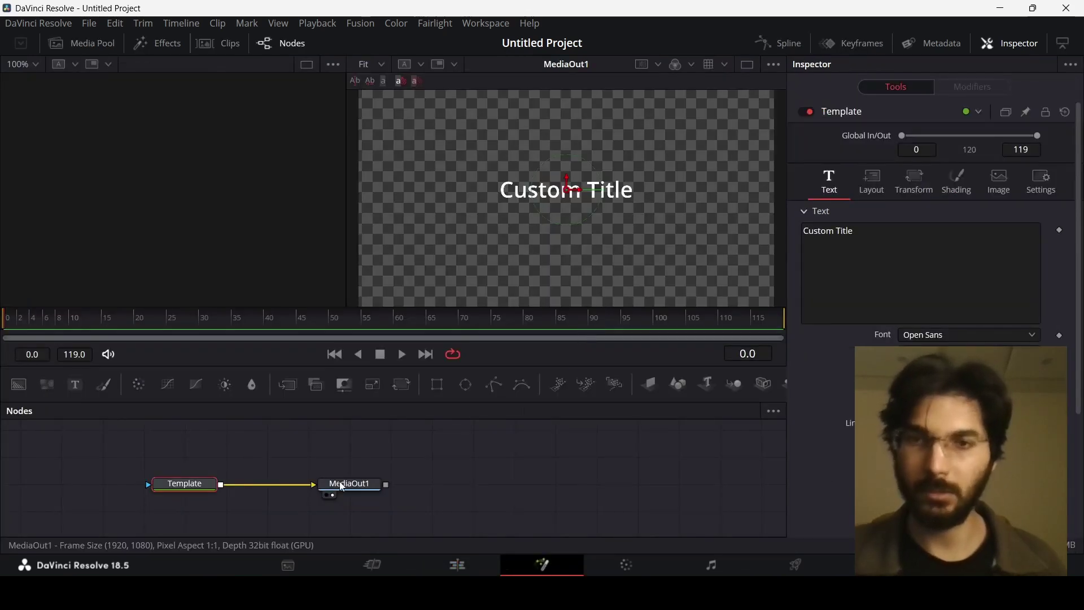
drag(339, 483, 670, 484)
click(209, 483)
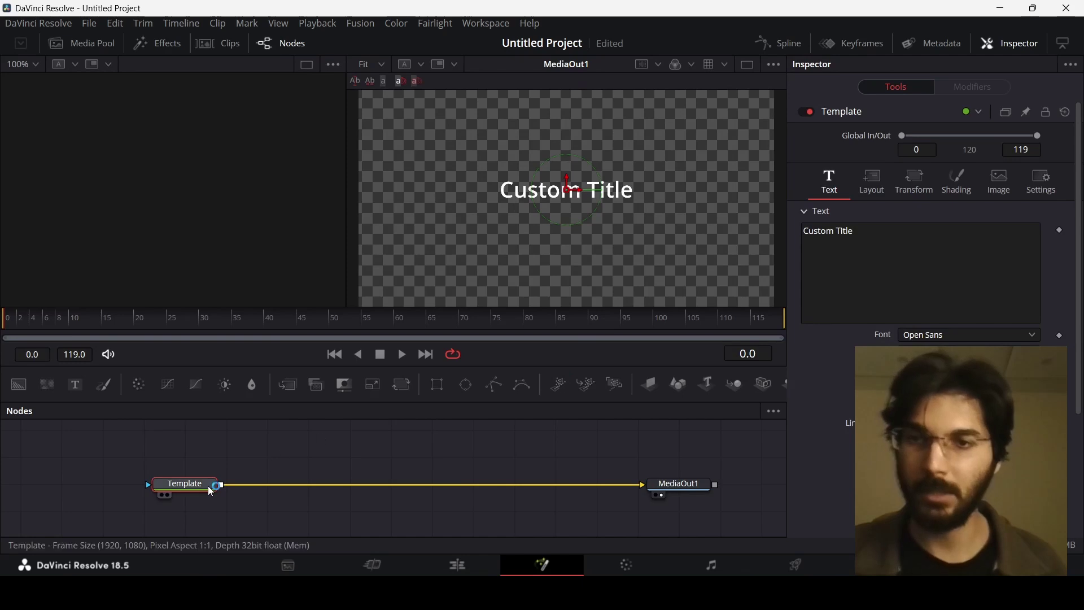
mouse_move(189, 490)
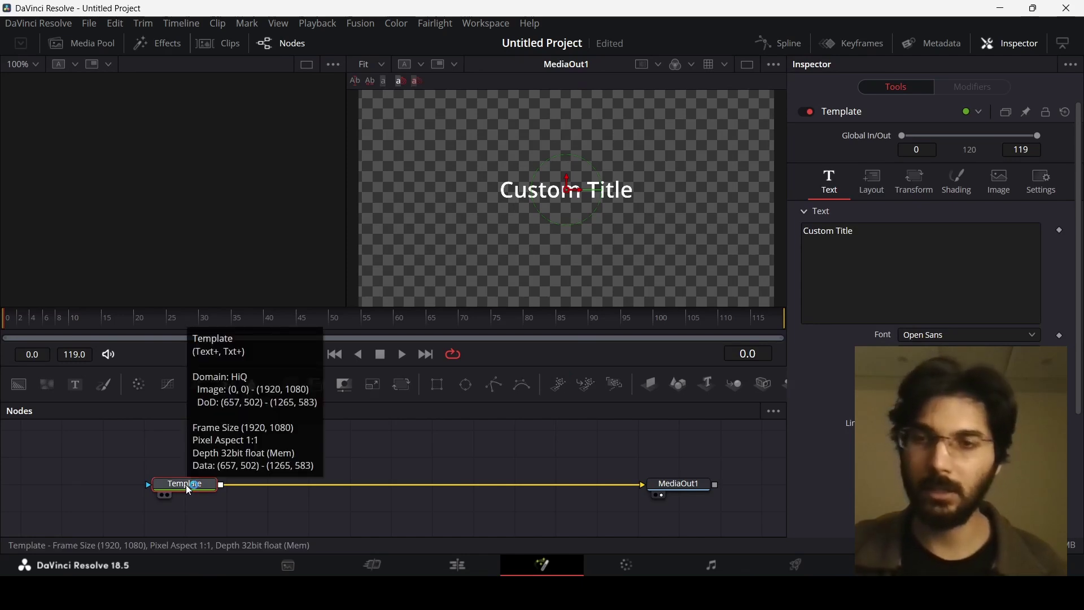
key(shift+space)
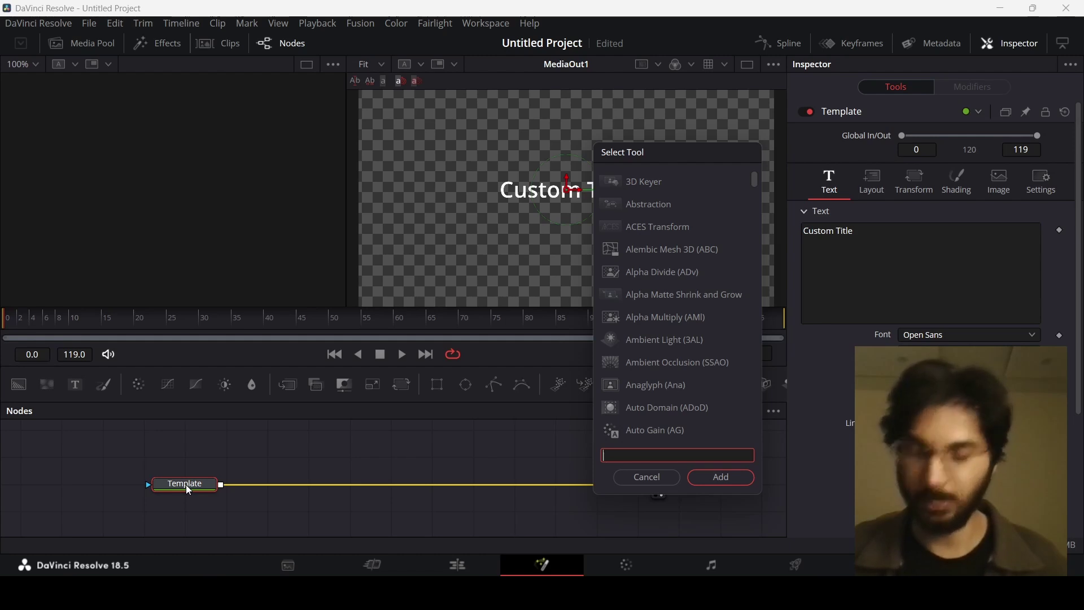
text(glow)
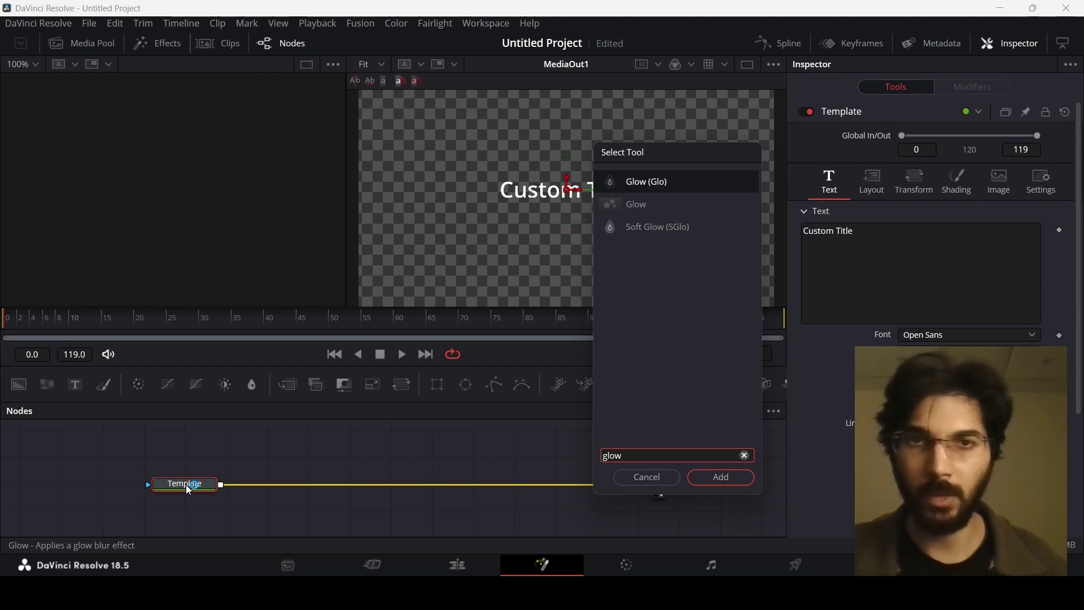
key(Down)
key(Down)
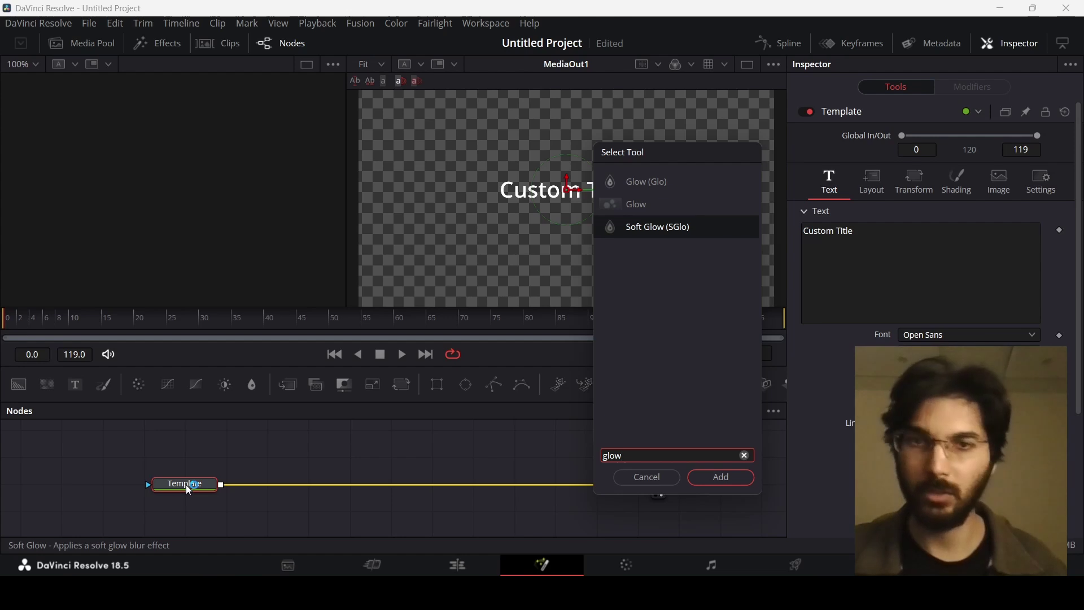
key(Return)
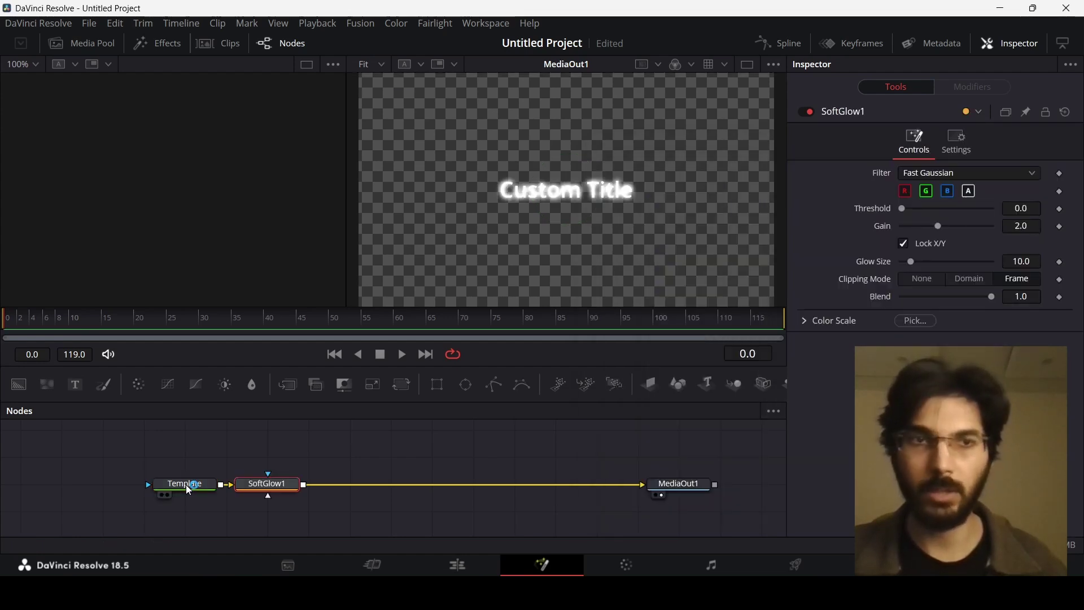
Step: Reconnect SoftGlow1 between Template and MediaOut1, then set Gain 3.071 and Glow Size 44.9
drag(271, 481, 327, 491)
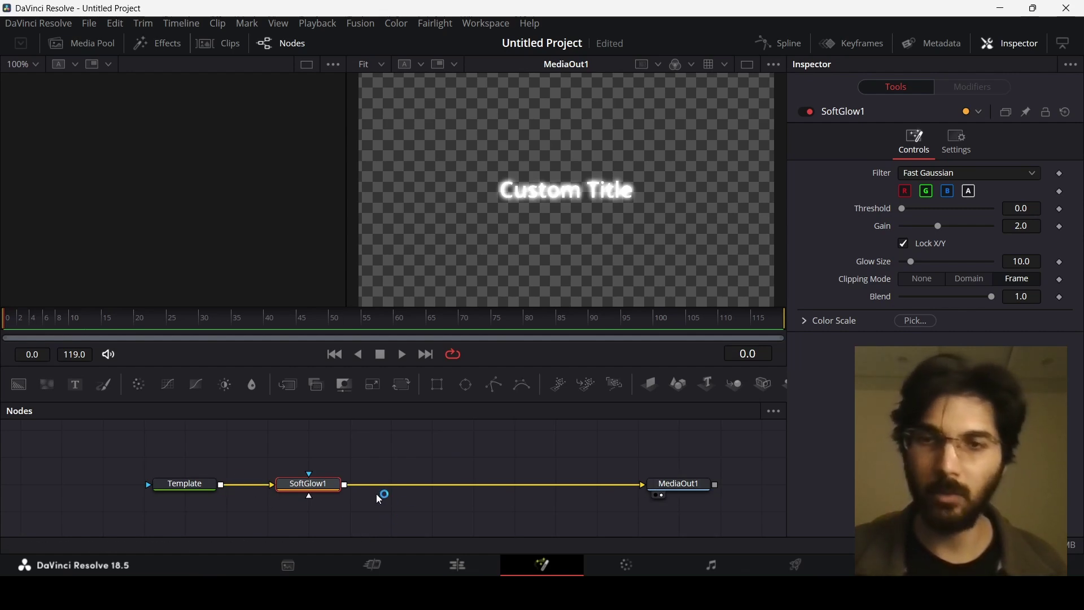
drag(320, 492, 360, 464)
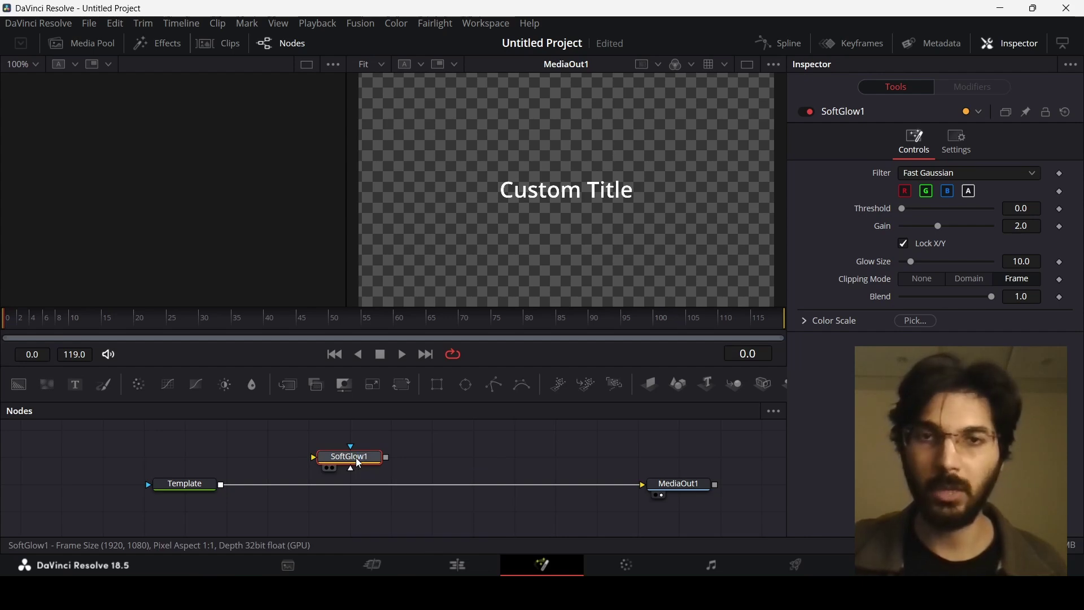
drag(357, 459, 350, 489)
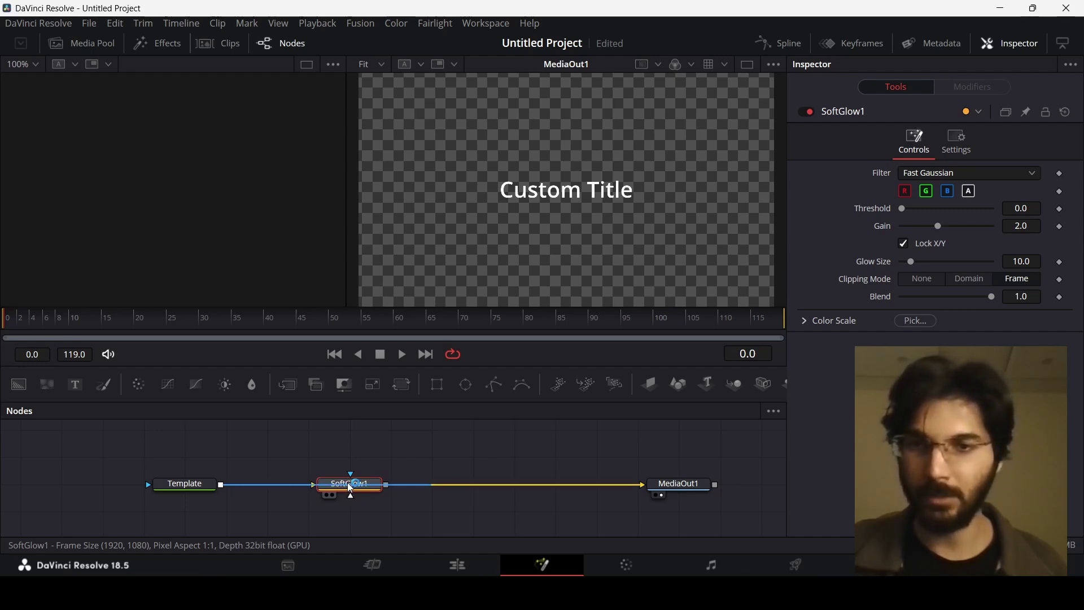
drag(351, 487, 301, 488)
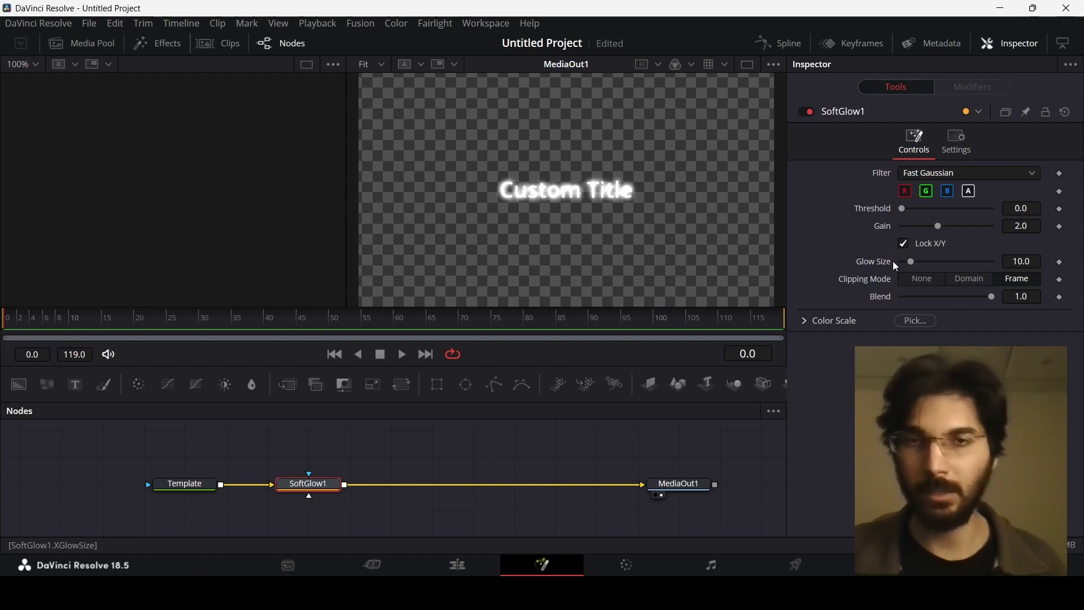
drag(939, 227, 944, 267)
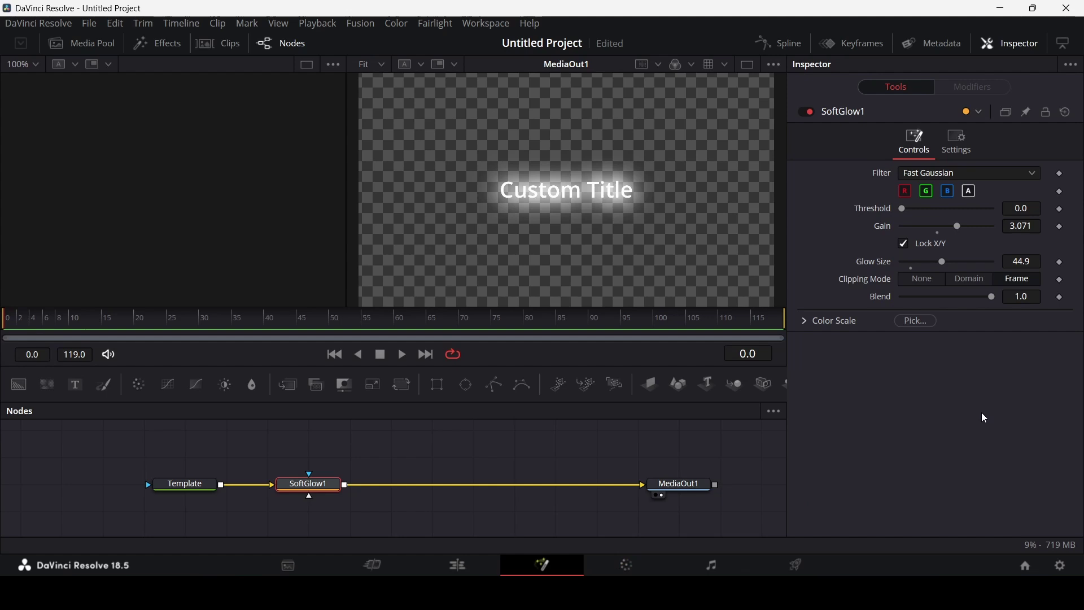
Step: Tint the title's glow bluish by lowering Red and Green Scale under Color Scale
click(805, 320)
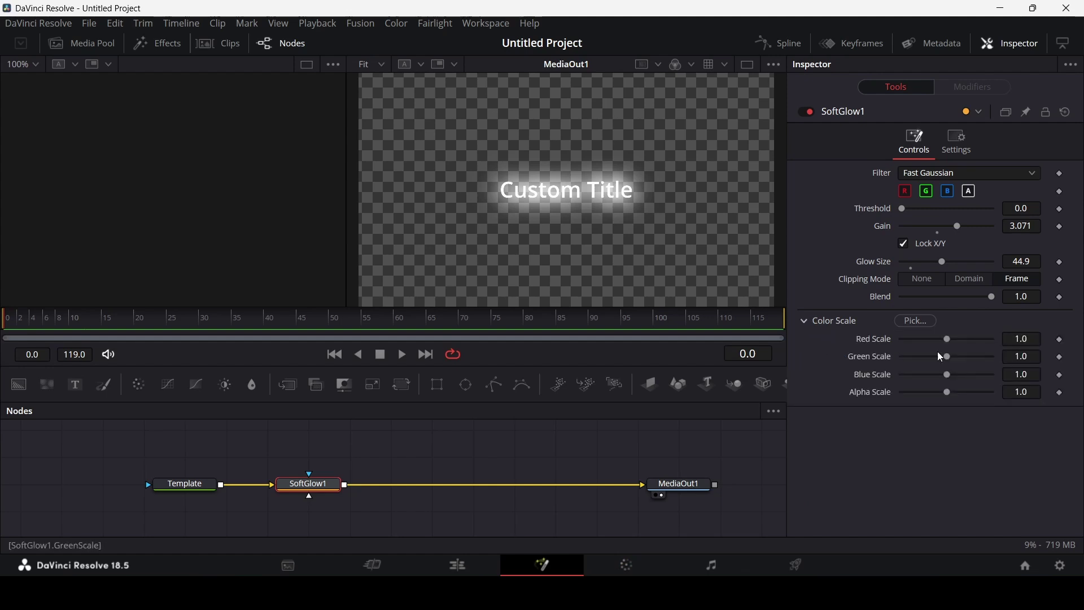
drag(948, 339, 917, 340)
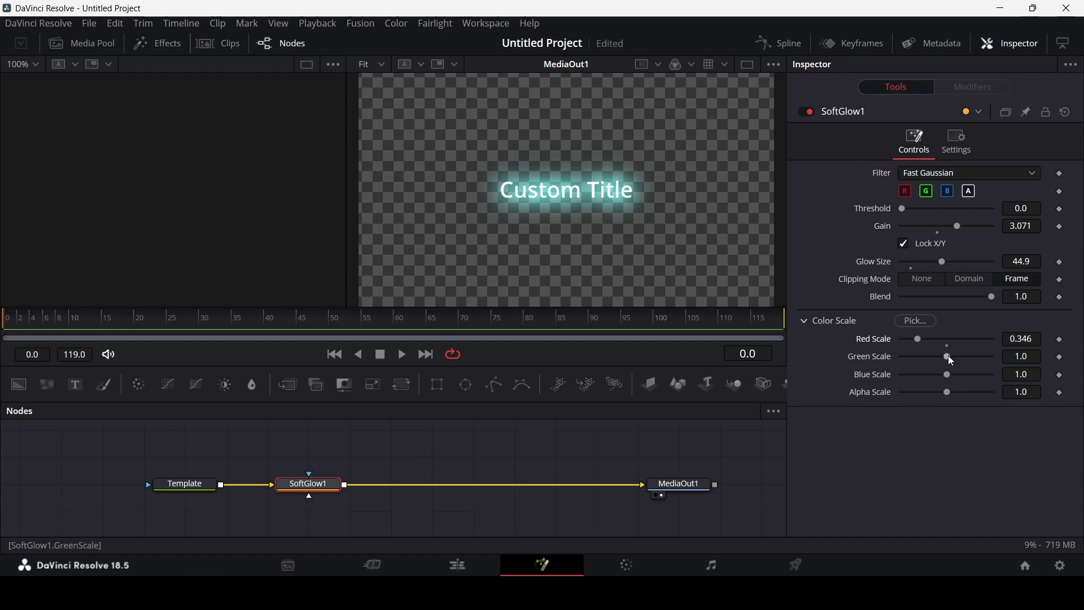
mouse_move(948, 356)
mouse_down()
mouse_move(920, 358)
mouse_move(960, 358)
mouse_up()
click(805, 321)
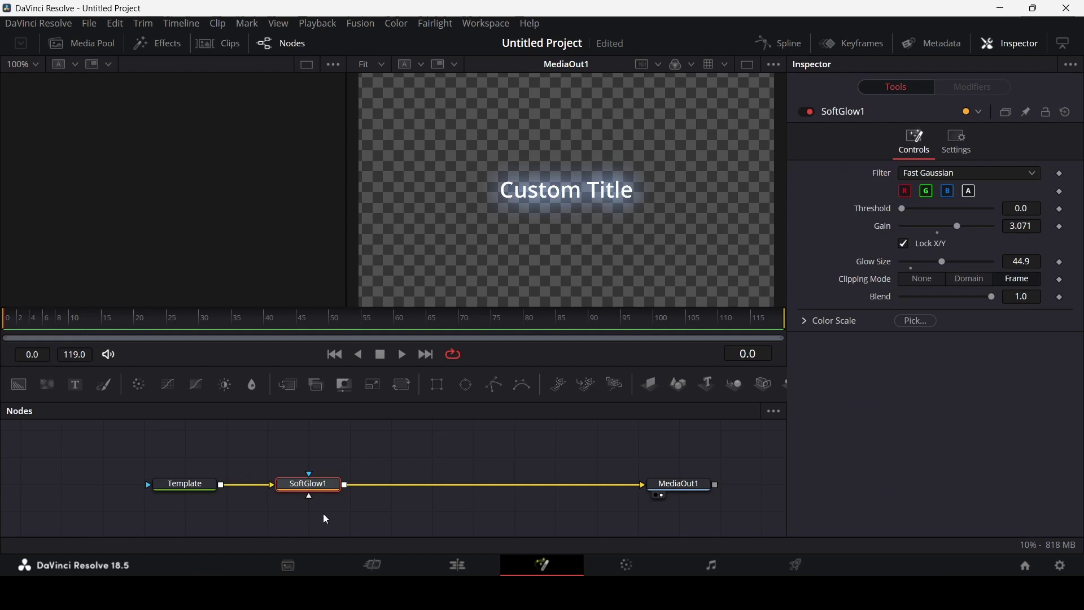
Step: Add a Fusion Composition clip after the title on Video 1 and open it in Fusion
click(484, 561)
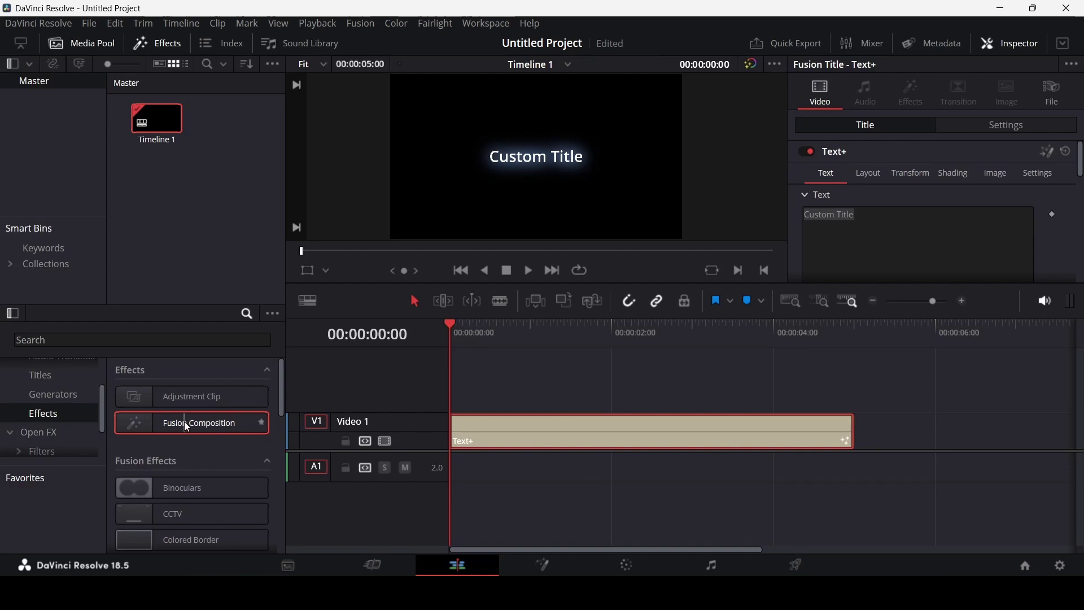
drag(185, 423, 867, 451)
click(921, 440)
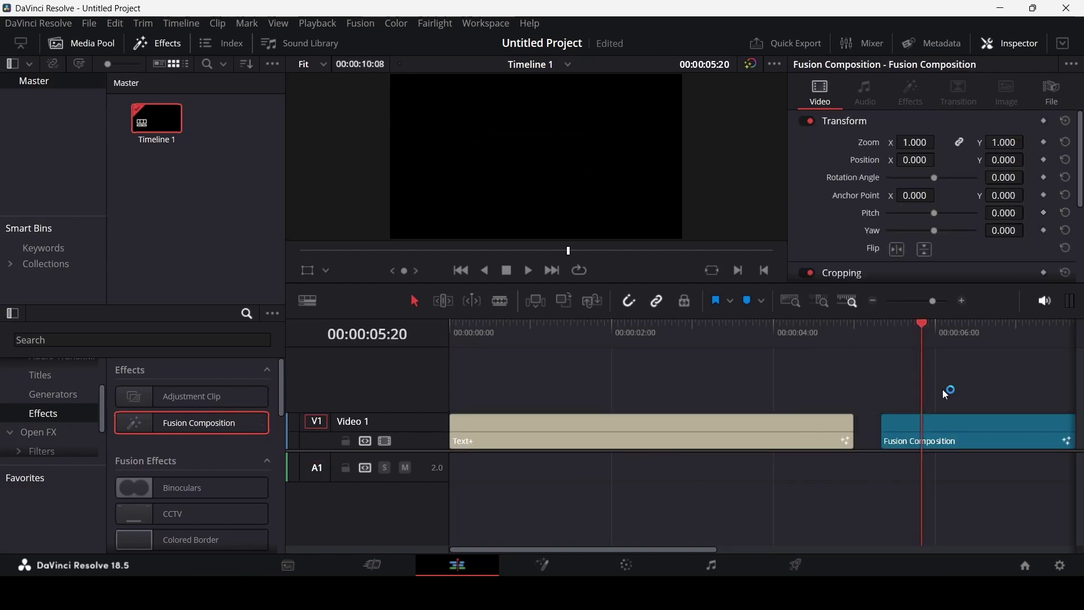
right_click(937, 430)
click(905, 330)
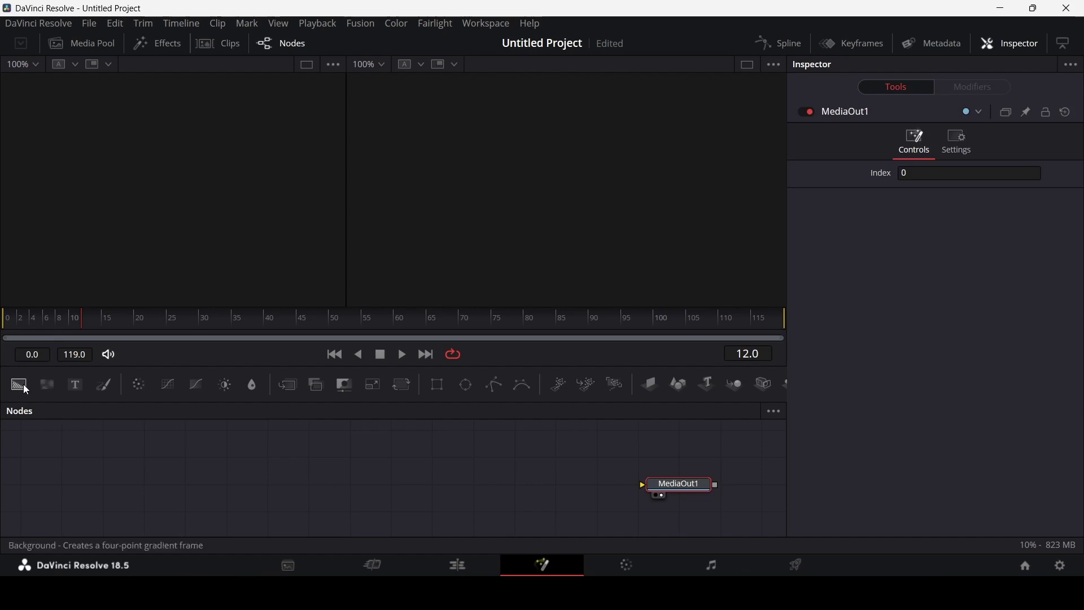
Step: Connect a Background node to MediaOut1 and colour it pale lavender (0.921, 0.913, 1.0)
drag(19, 385, 642, 485)
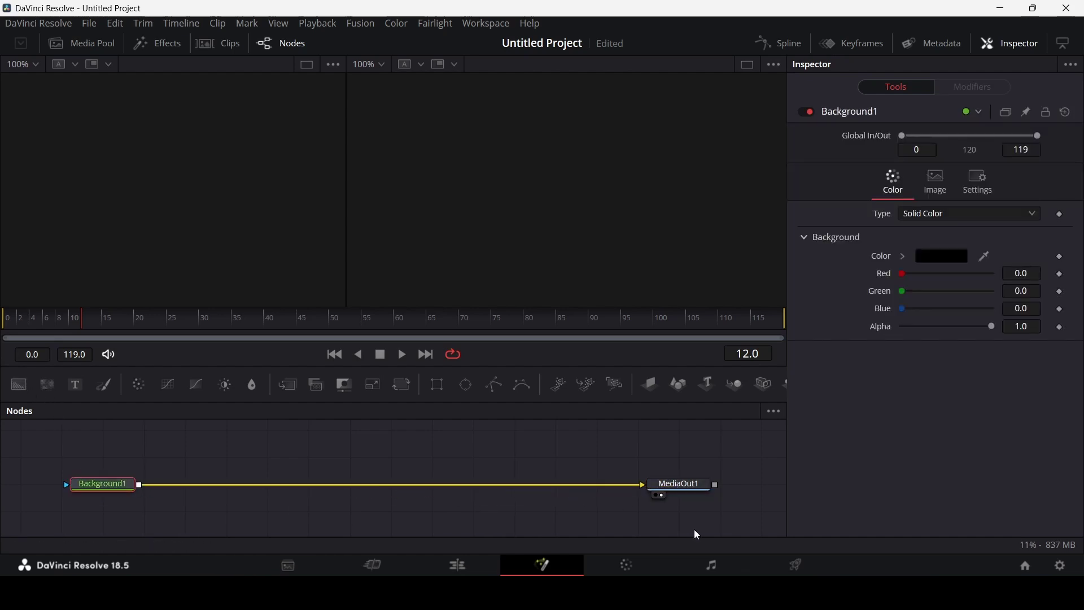
drag(402, 386, 107, 480)
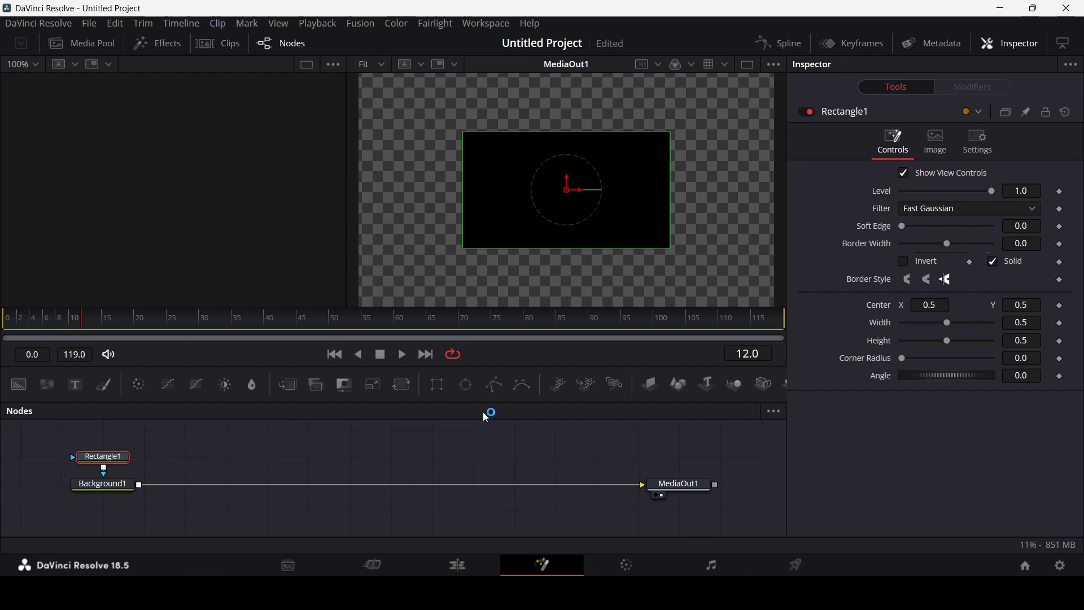
click(104, 484)
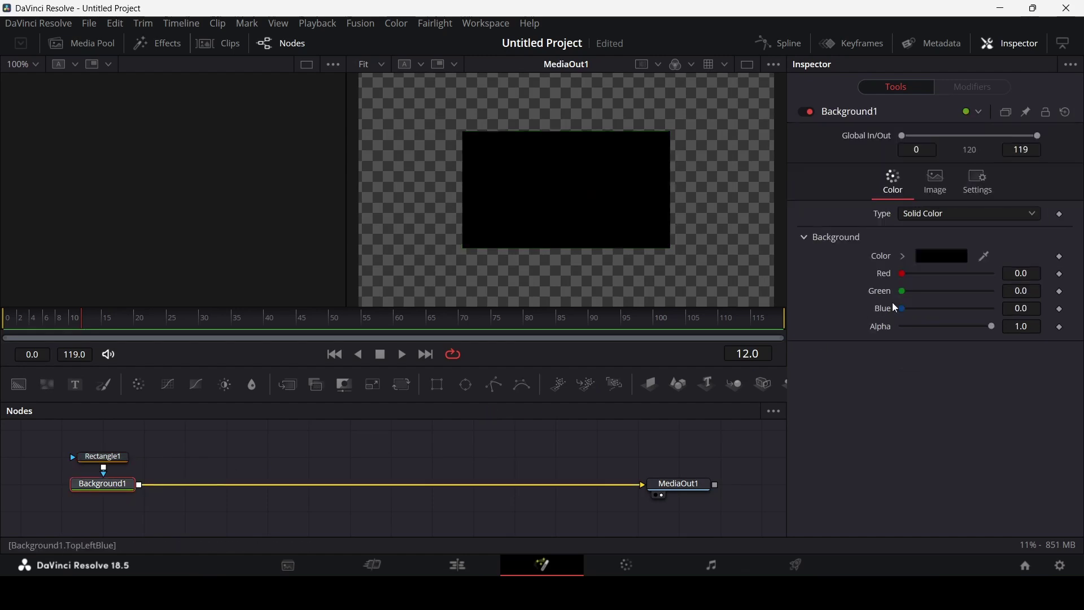
drag(902, 291, 987, 274)
drag(973, 291, 984, 289)
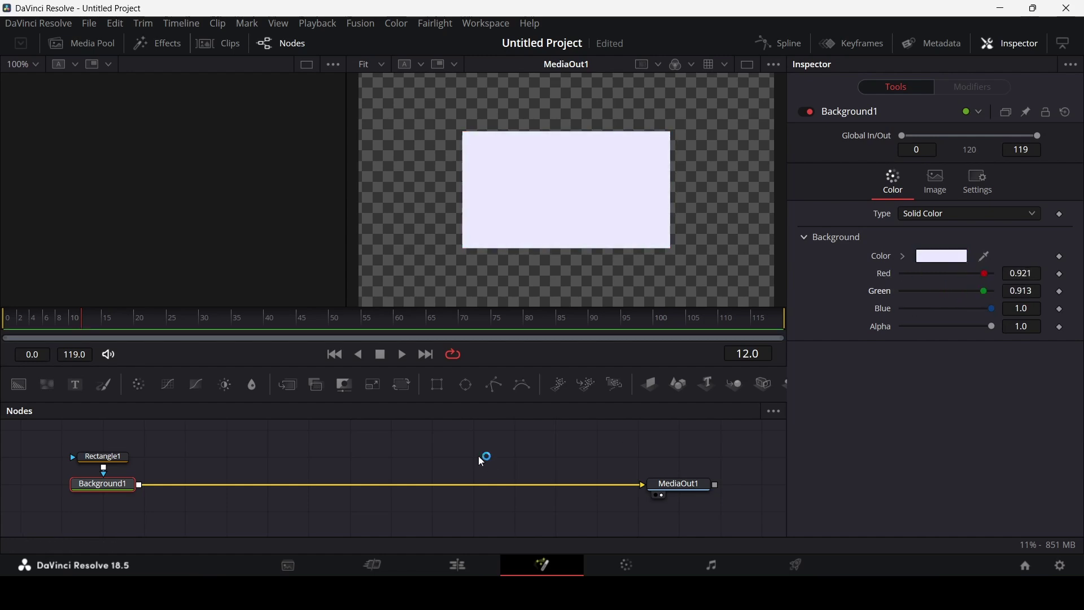
Step: Insert a Soft Glow node after Background1 by searching 'glow' in the tool search
key(shift+space)
text(glow)
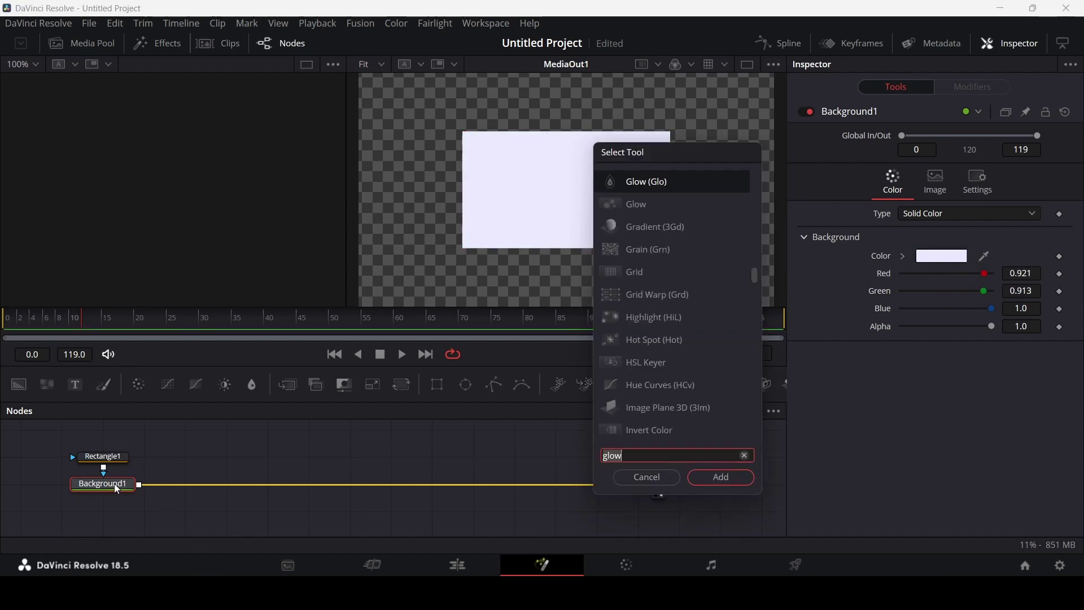
key(Down)
key(Down)
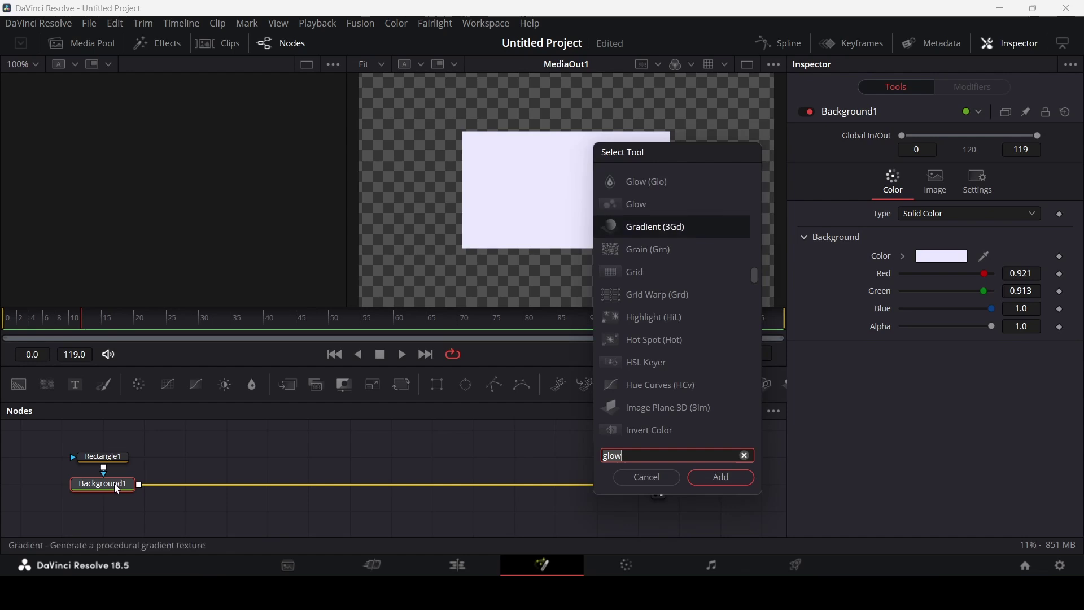
key(Up)
key(Up)
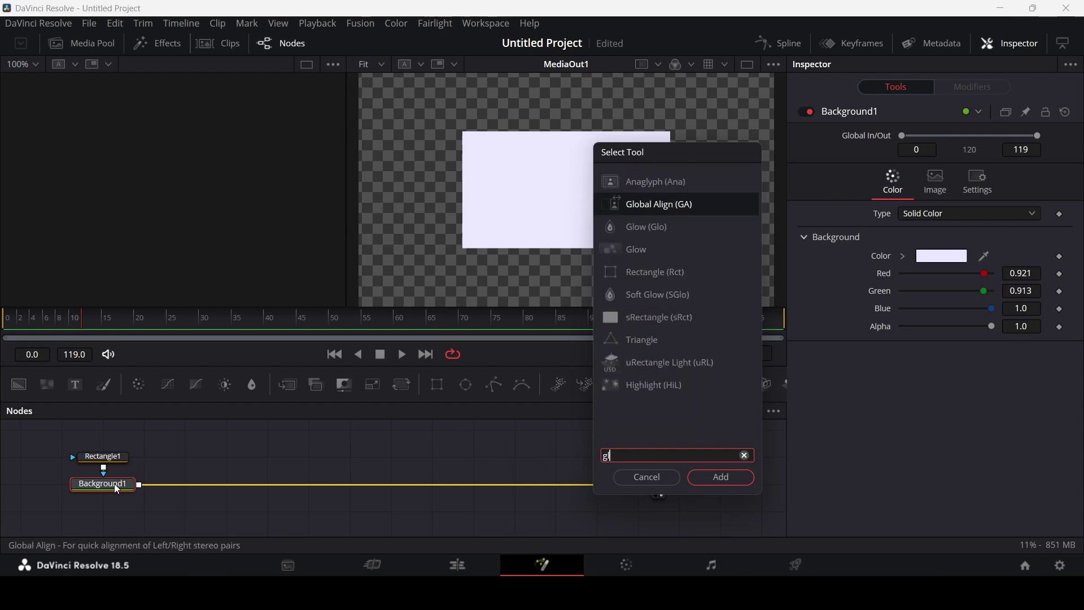
key(Down)
key(Down)
key(Return)
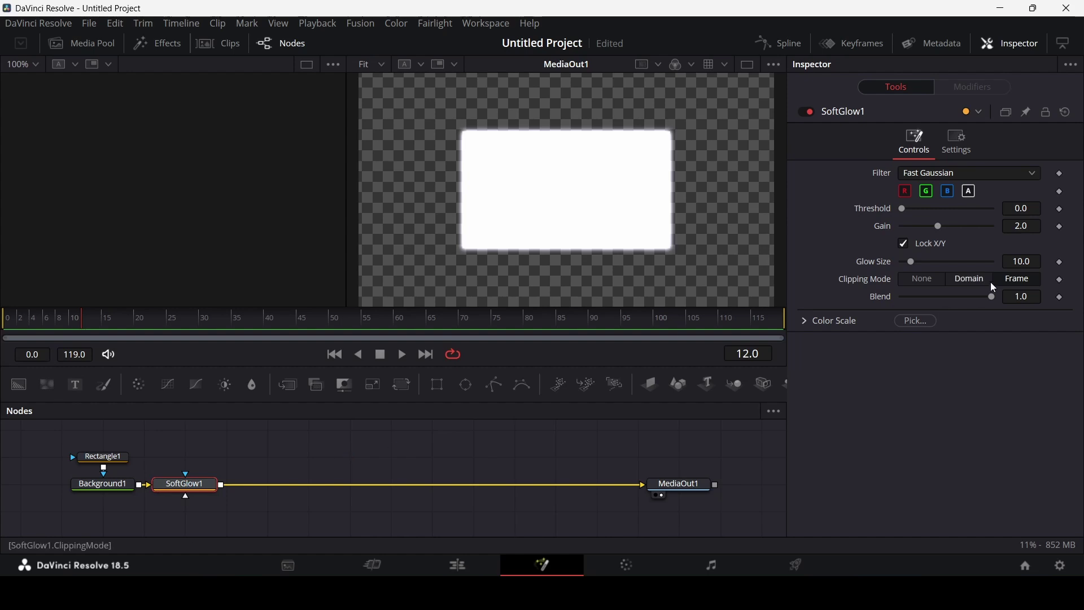
Step: Set SoftGlow1's Gain to 3.268 and Glow Size to 91.3
drag(939, 226, 961, 228)
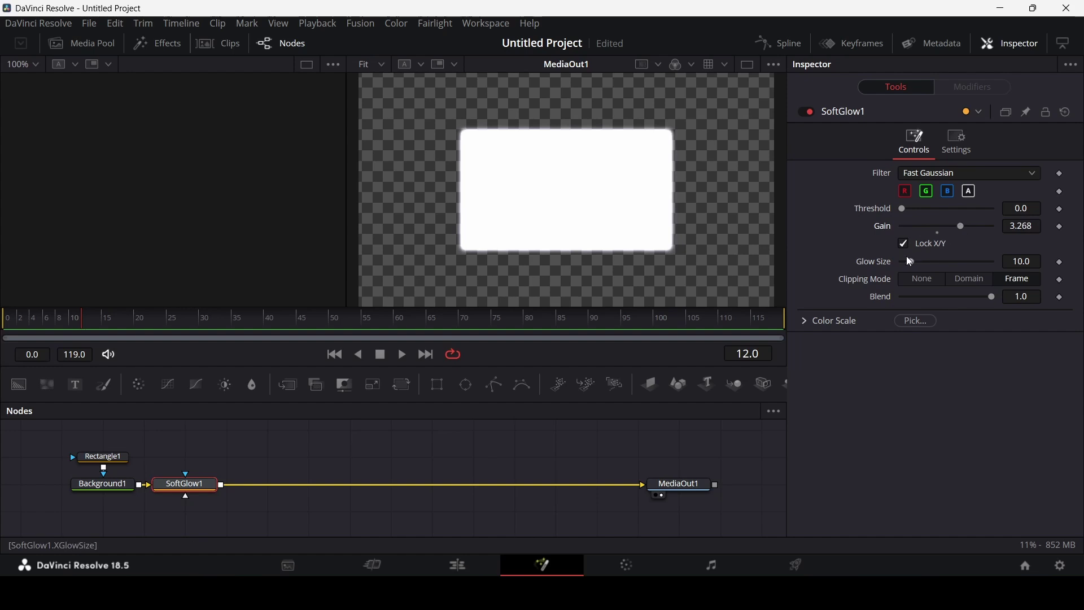
drag(909, 261, 981, 260)
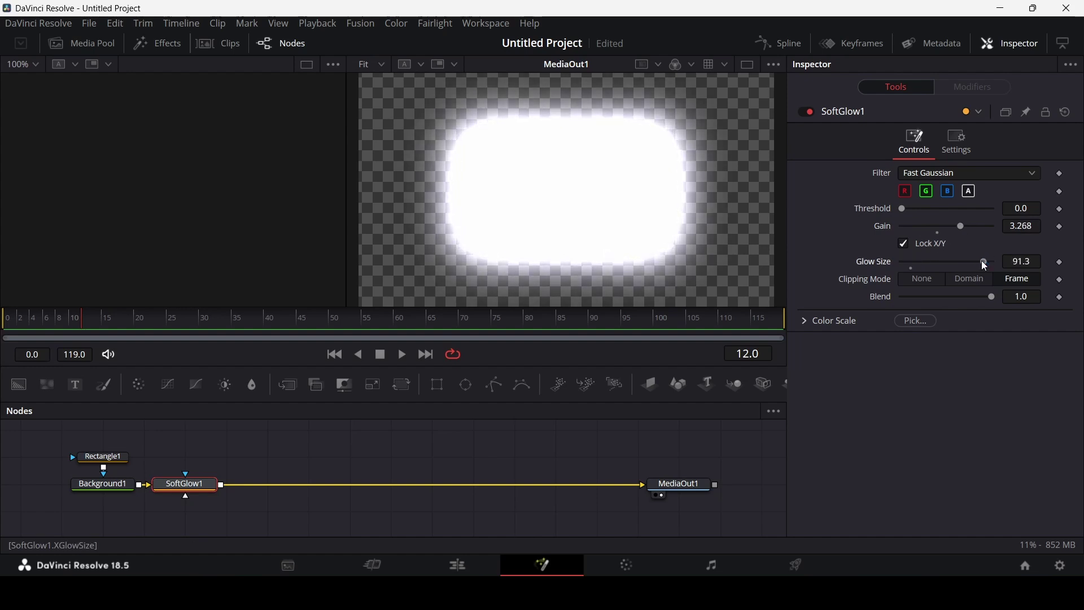